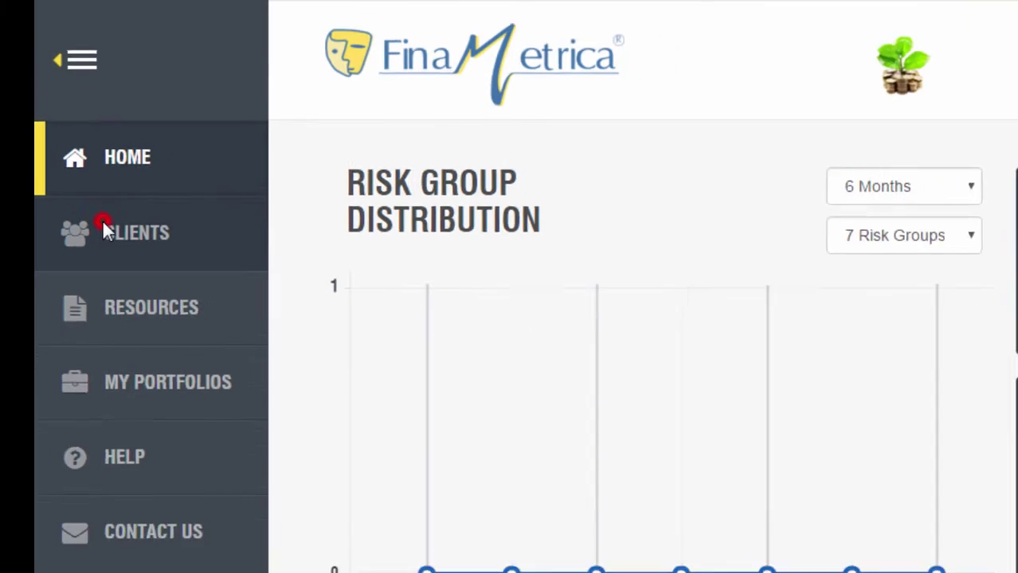
# Step: From the client list, start a new client record of type Couple
pyautogui.click(92, 246)
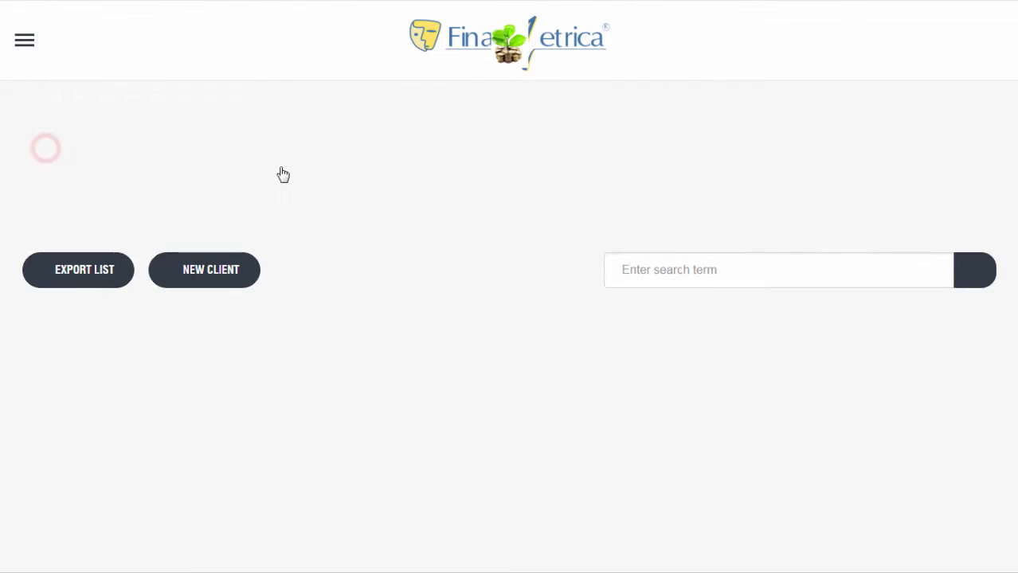
pyautogui.click(342, 134)
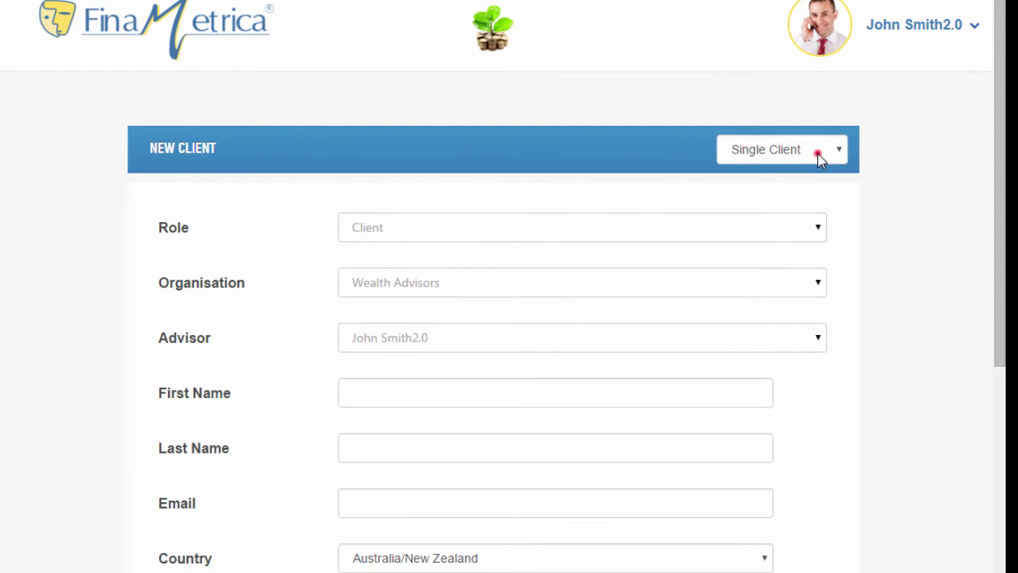
pyautogui.click(819, 156)
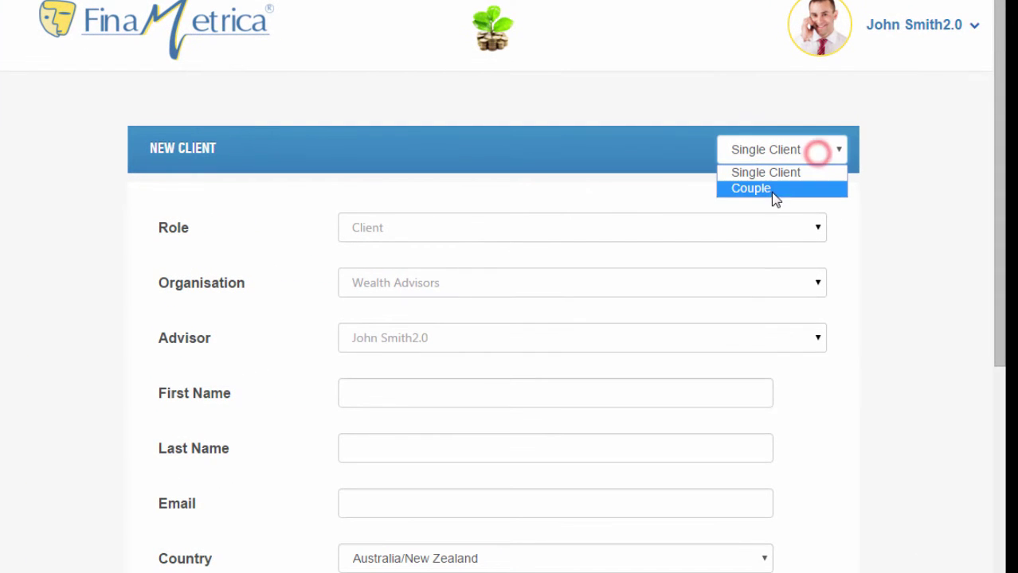
pyautogui.click(750, 189)
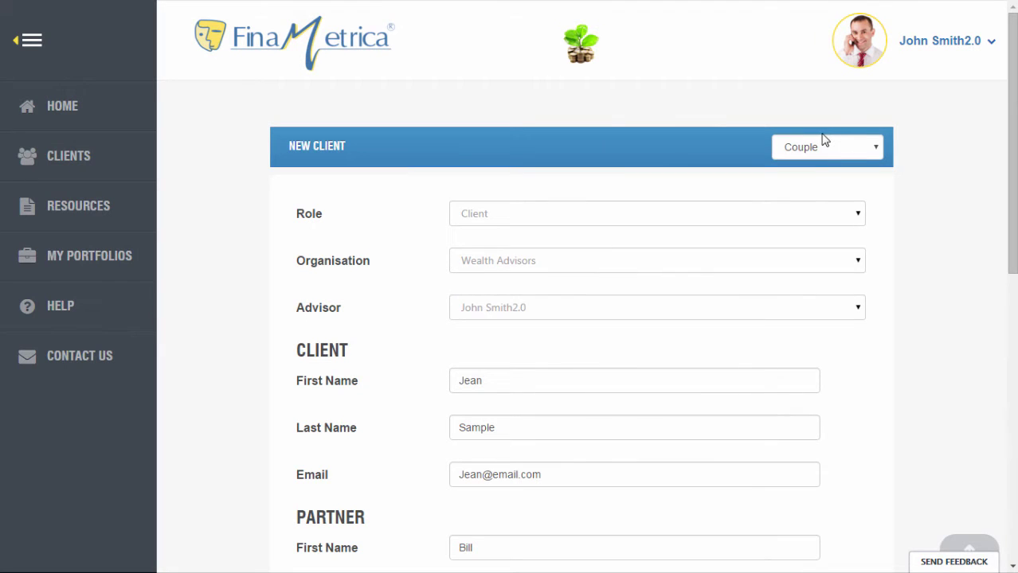
# Step: Complete the first client's details, keep the 25-Question (v2.0) version, and mark the registration e-mail option
pyautogui.click(632, 385)
pyautogui.scroll(-1, 632, 384)
pyautogui.scroll(-1, 635, 385)
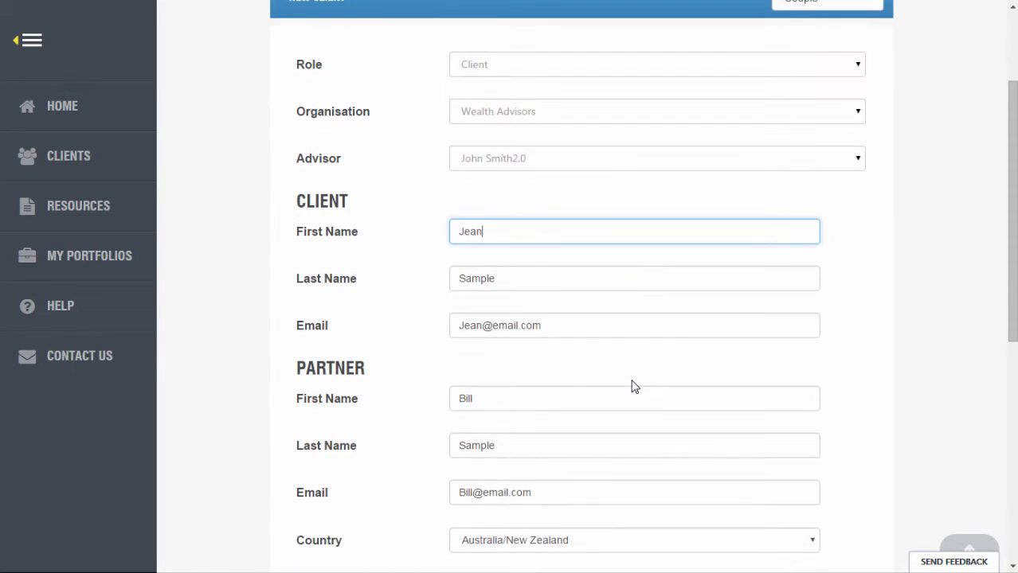
pyautogui.scroll(-1, 635, 386)
pyautogui.scroll(-1, 634, 386)
pyautogui.scroll(-1, 633, 386)
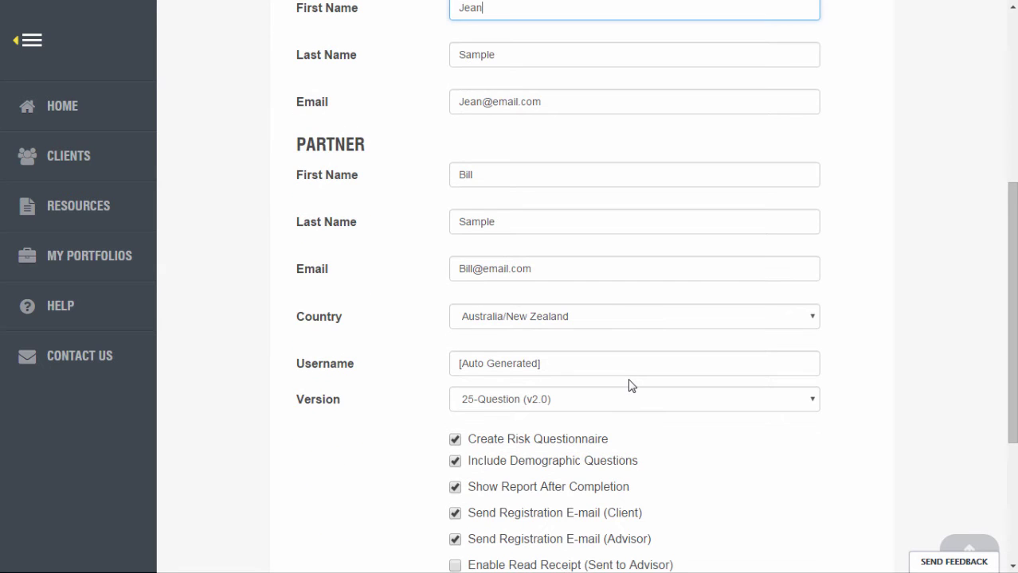
pyautogui.scroll(-1, 631, 386)
pyautogui.click(639, 301)
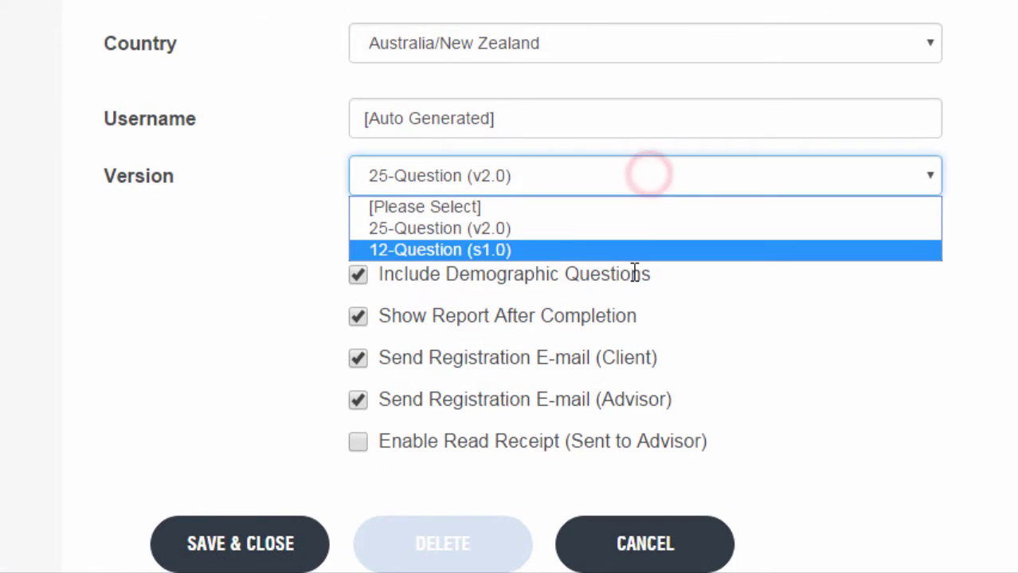
pyautogui.click(632, 229)
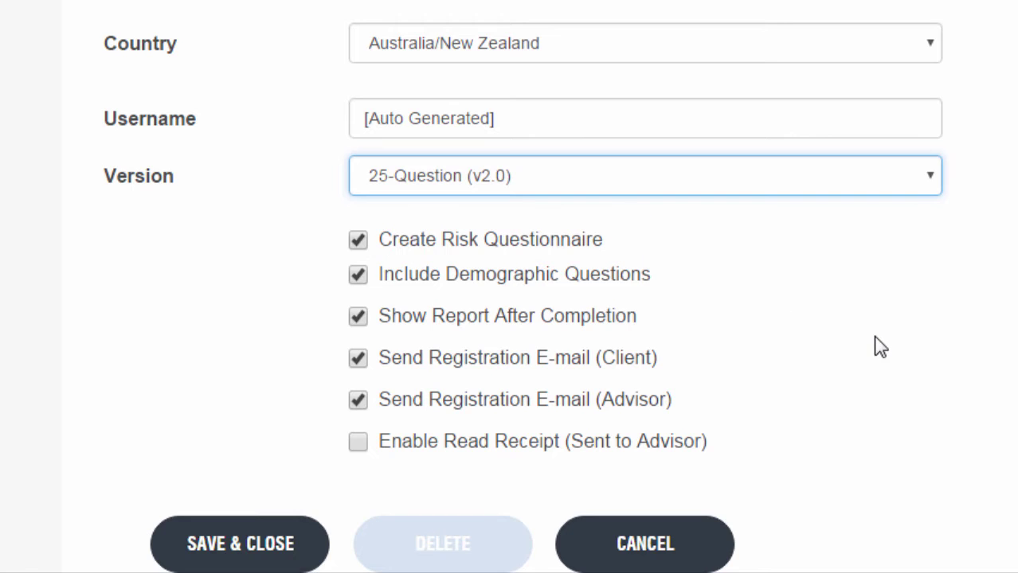
pyautogui.scroll(-3, 858, 332)
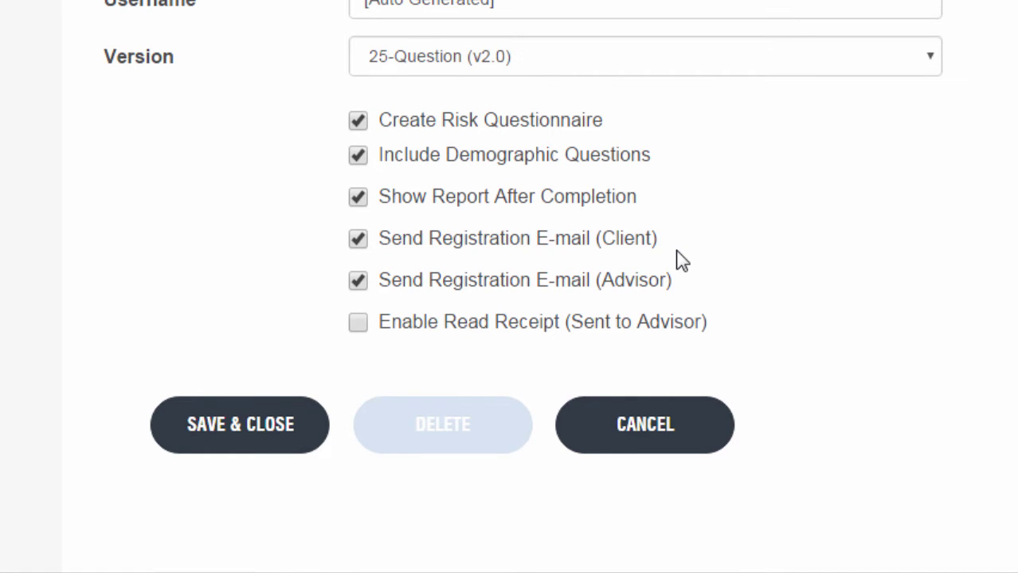
pyautogui.moveTo(658, 237); pyautogui.dragTo(380, 229)
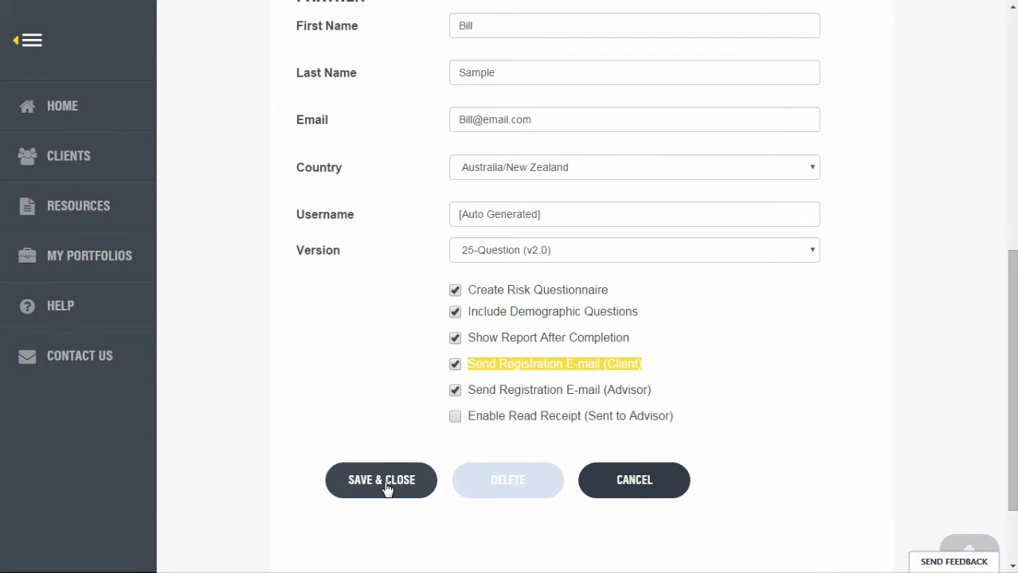
# Step: Save and close the new couple record so both partners appear in the client list
pyautogui.click(386, 483)
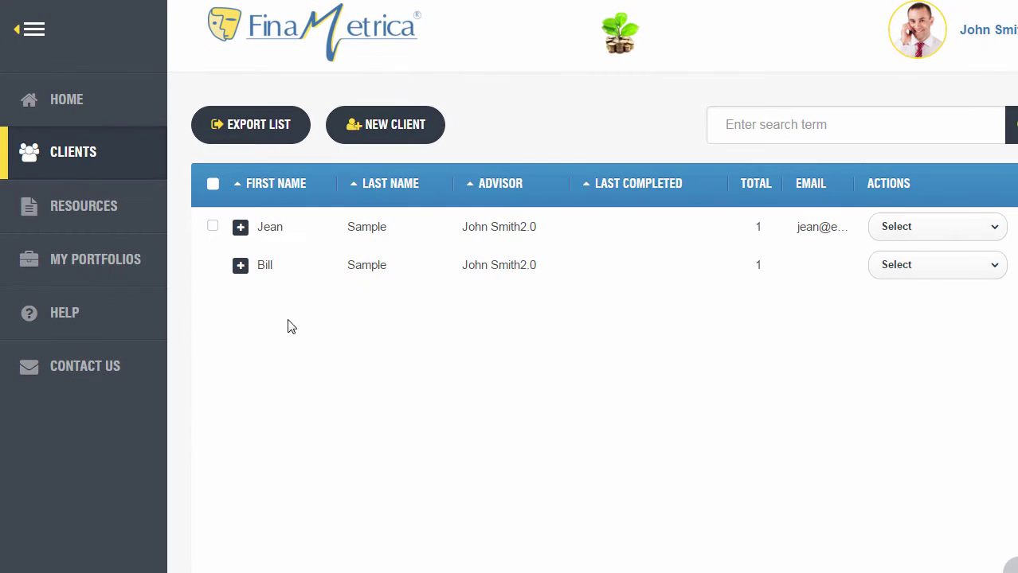
# Step: Resend the second partner's questionnaire invitation to both client and advisor
pyautogui.click(239, 266)
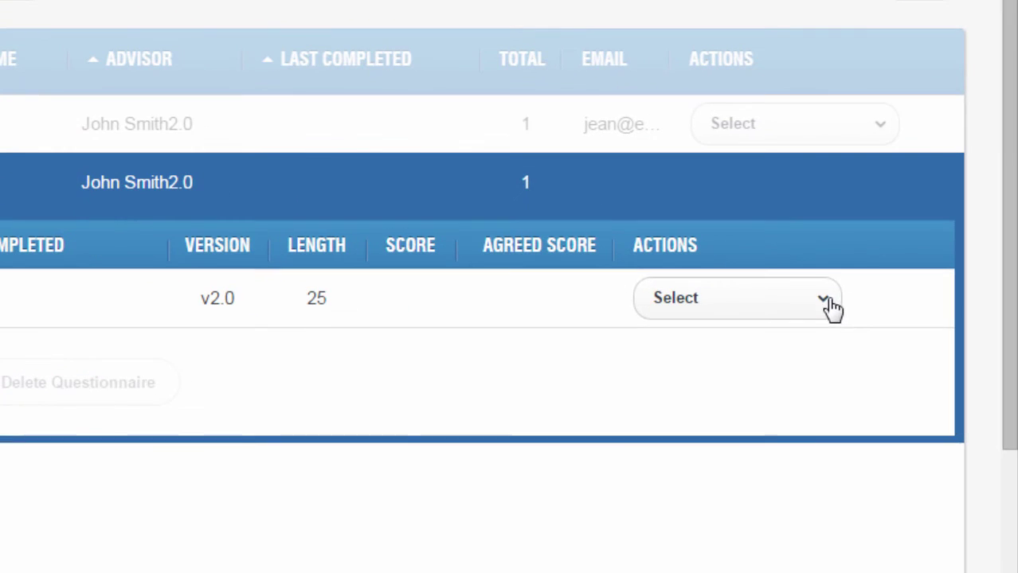
pyautogui.click(825, 301)
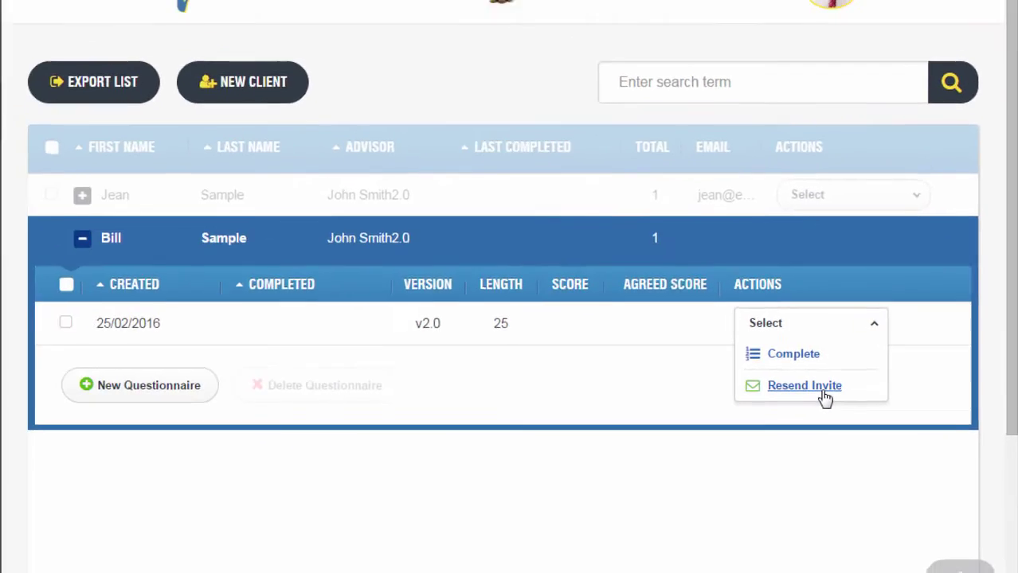
pyautogui.click(852, 394)
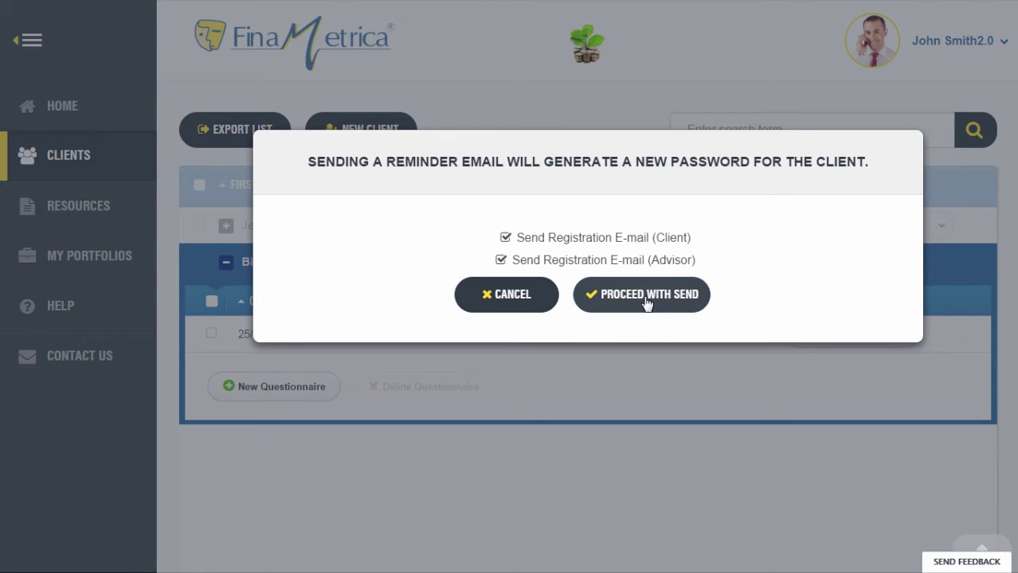
pyautogui.click(645, 297)
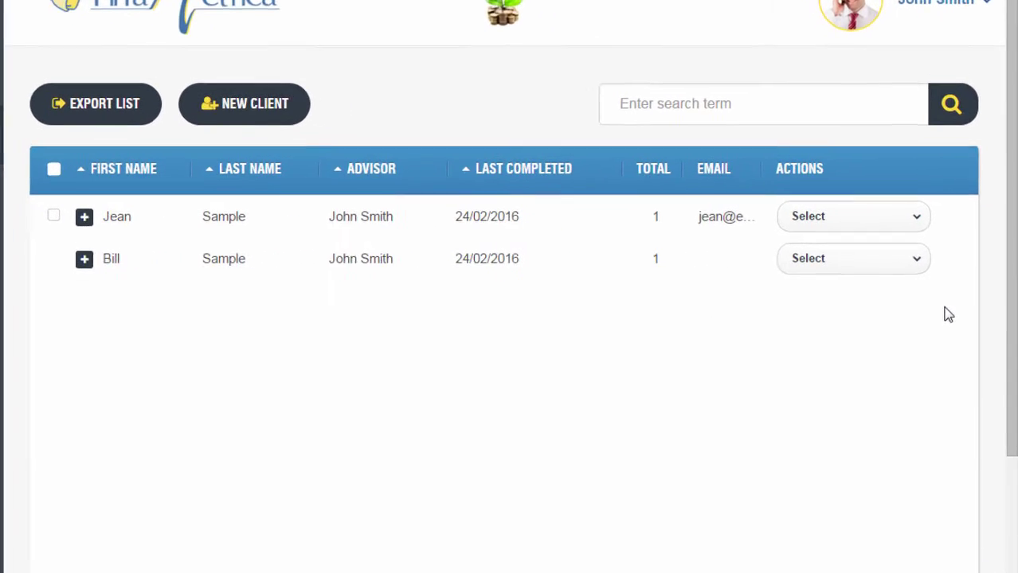
# Step: View the couple's latest risk report and expand the first client's section, scoring 54, risk group 4
pyautogui.click(901, 227)
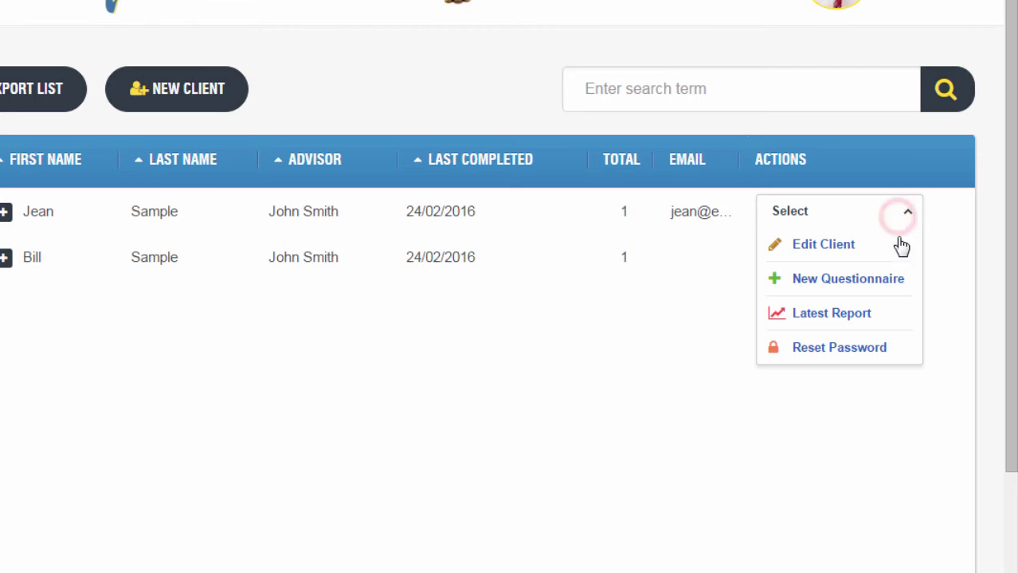
pyautogui.click(854, 321)
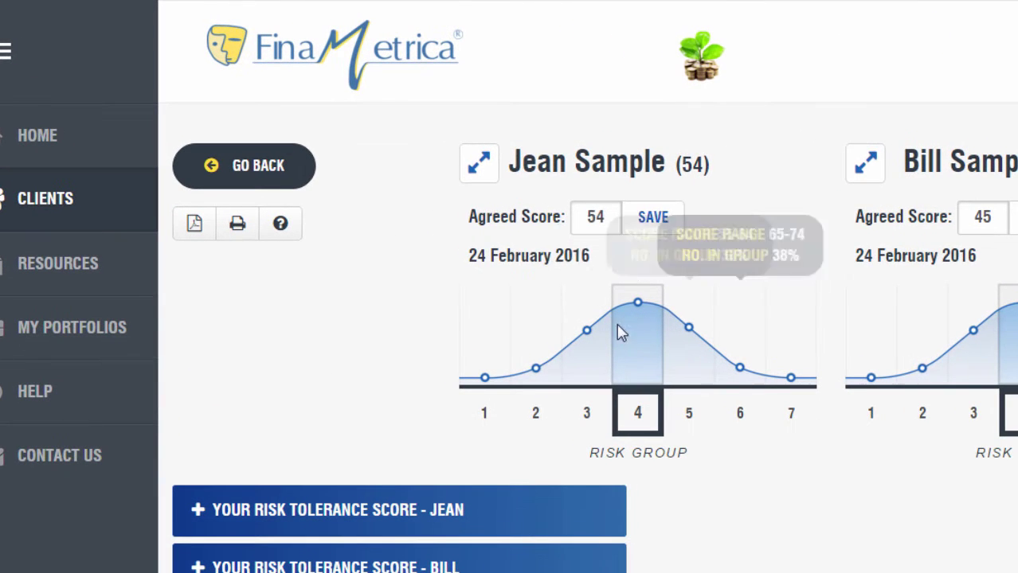
pyautogui.click(482, 171)
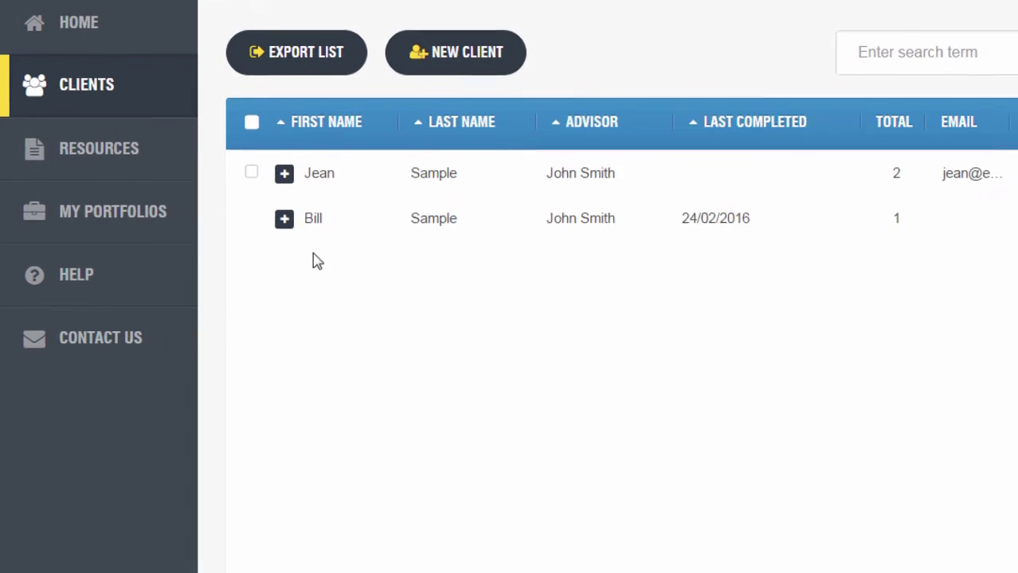
# Step: Create a new 25-question retest questionnaire for the second partner
pyautogui.click(288, 216)
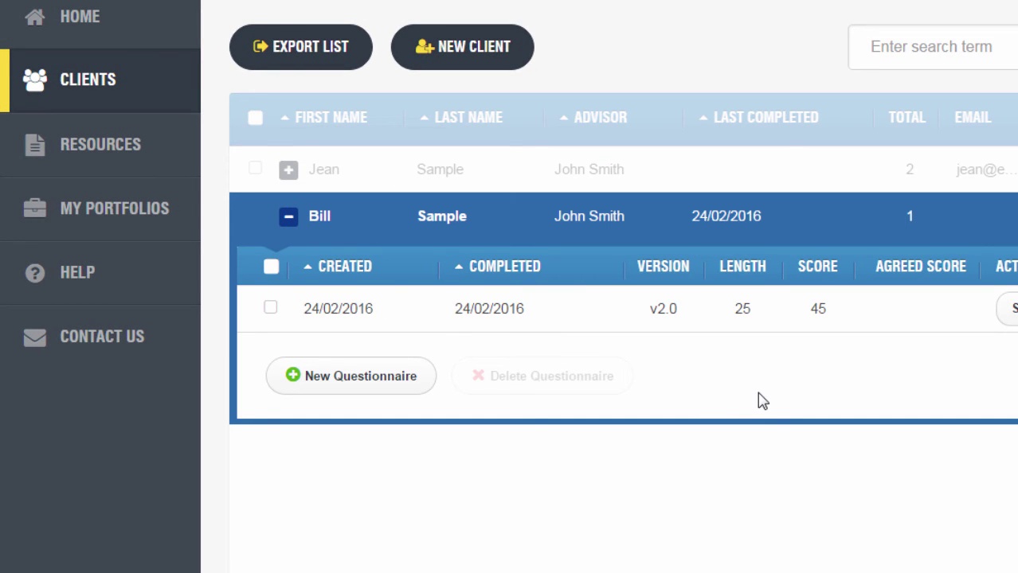
pyautogui.click(331, 375)
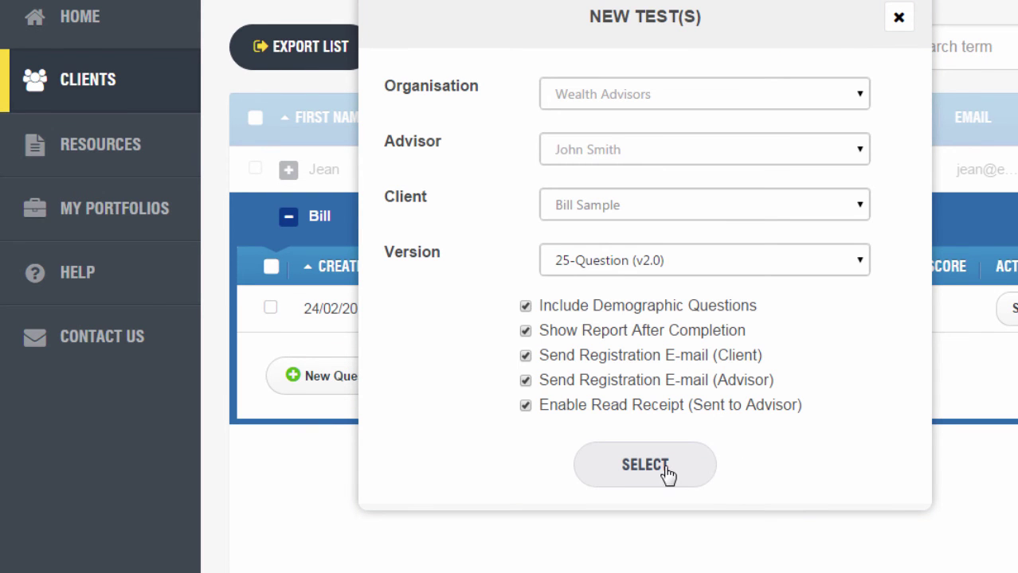
pyautogui.click(668, 473)
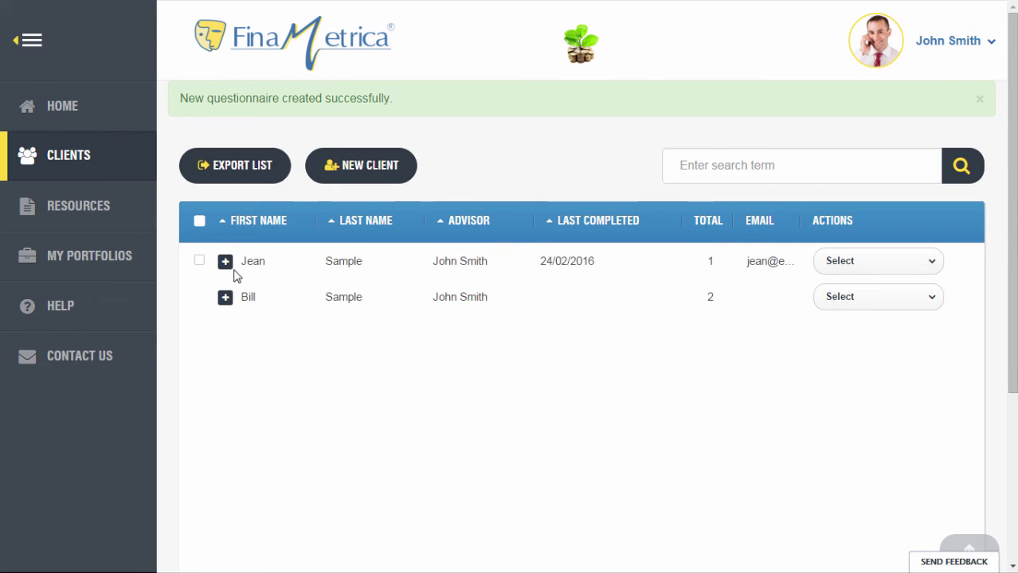
# Step: Create a new retest questionnaire for the first client as well
pyautogui.click(227, 264)
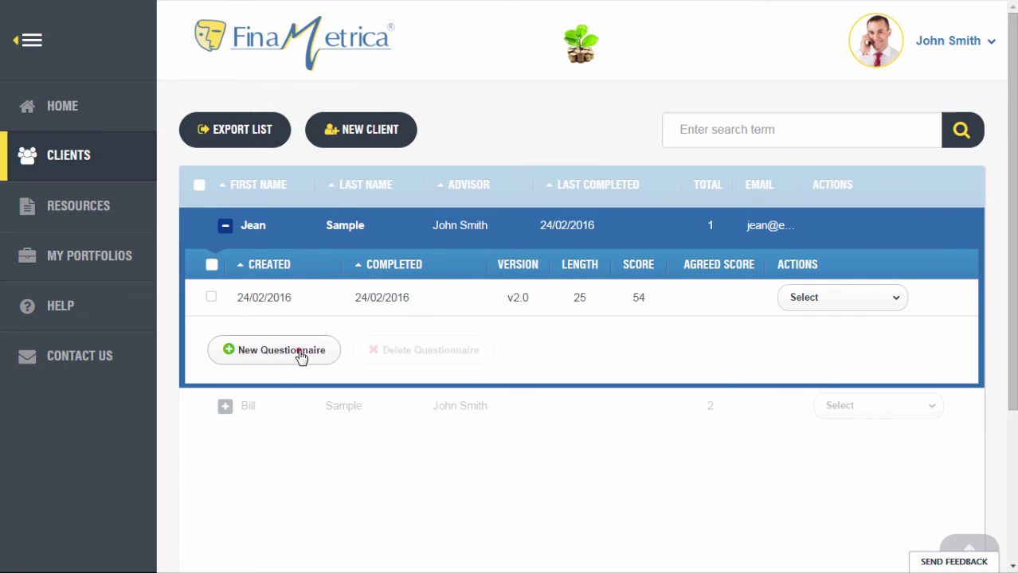
pyautogui.click(300, 354)
pyautogui.click(518, 459)
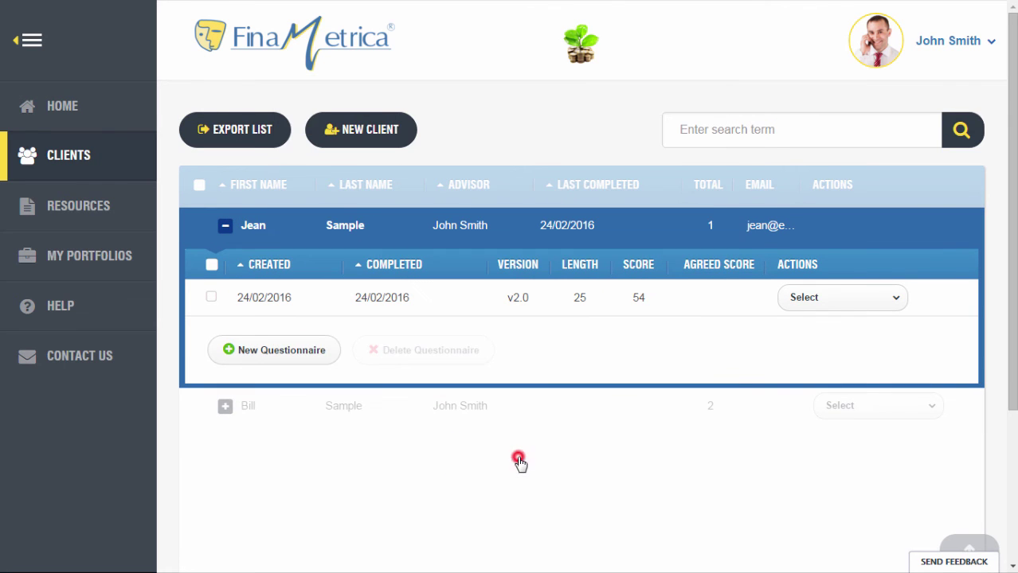